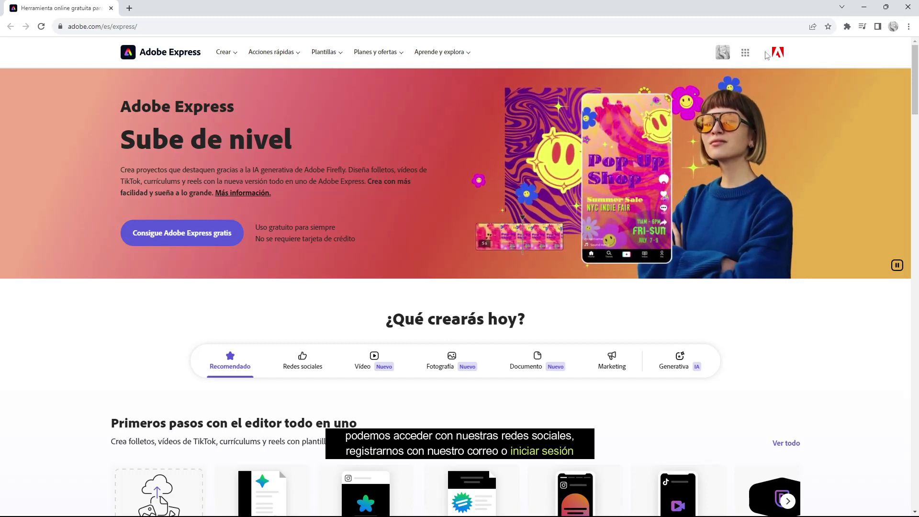
Scroll down the landing page toward the 'Primeros pasos con el editor todo en uno' section.
left_click_drag(915, 90, 917, 129)
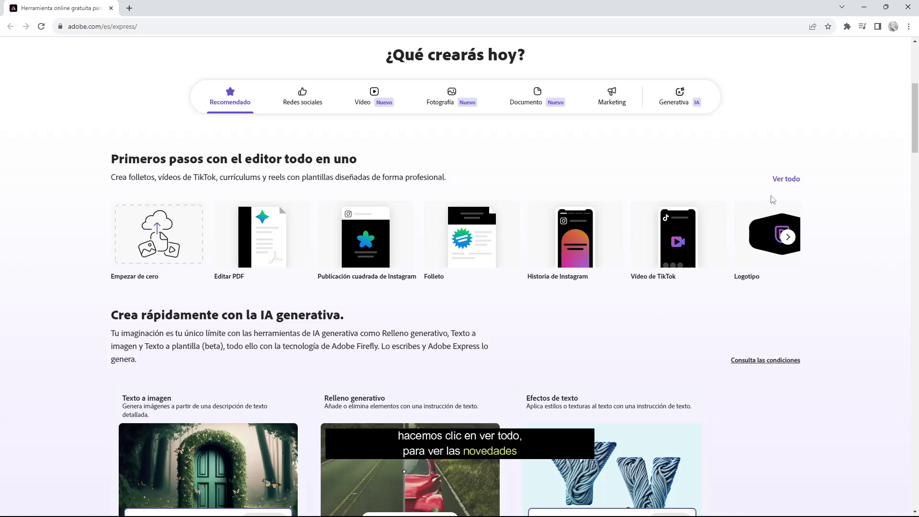
Launch Generar código QR from the Sugerencias de acciones rápidas carousel via Ver todo.
left_click(788, 180)
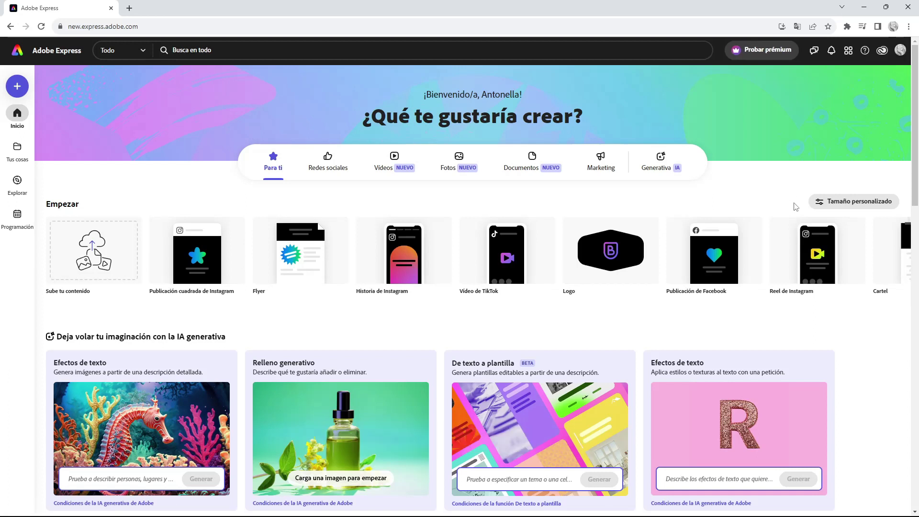
left_click(893, 254)
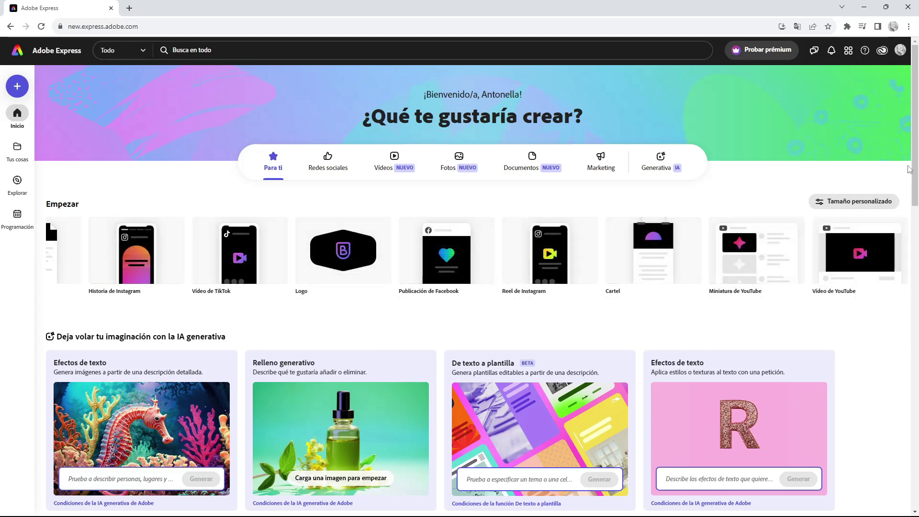
left_click_drag(918, 159, 918, 255)
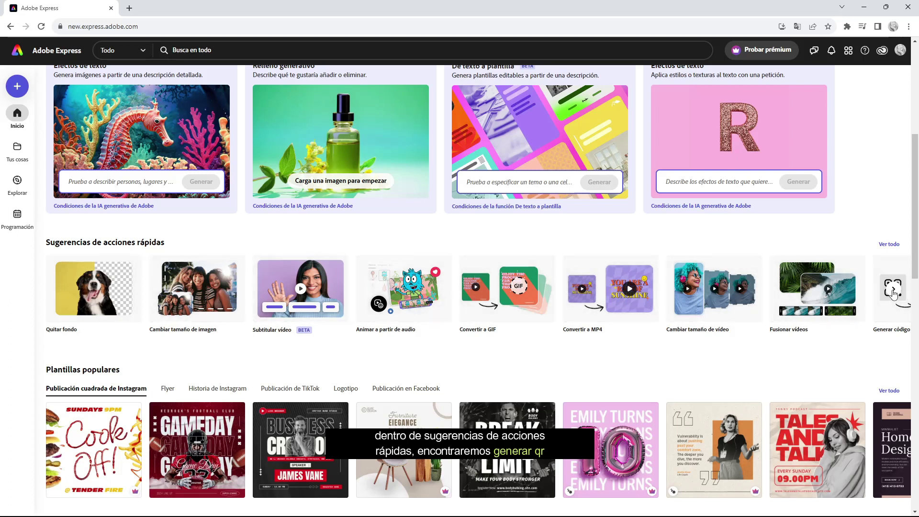
left_click(893, 290)
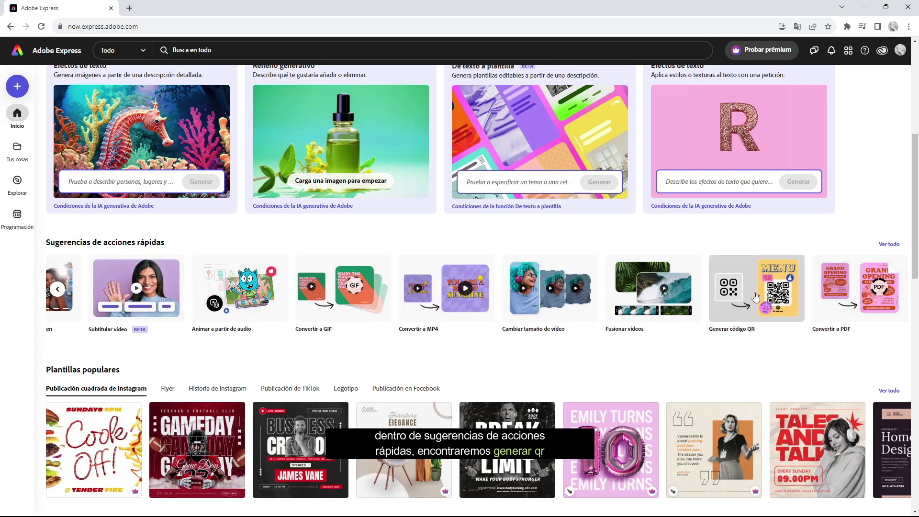
left_click(756, 297)
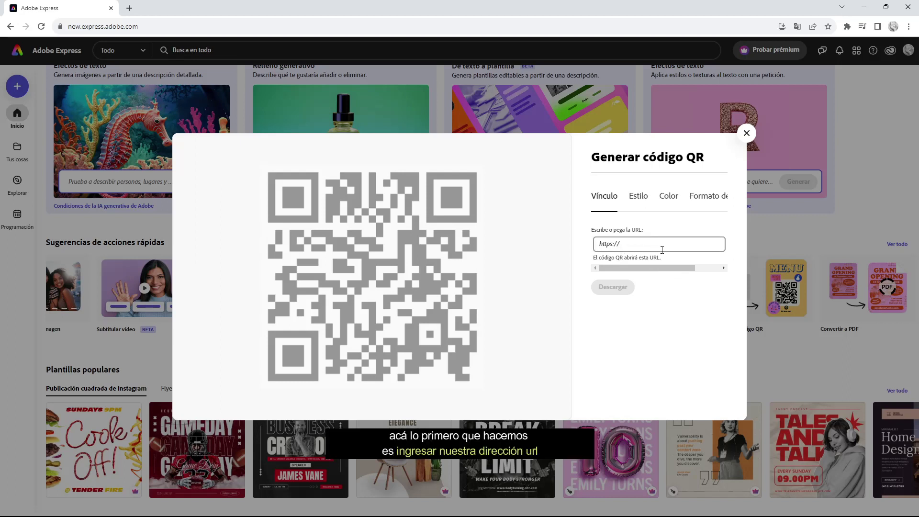
Give the QR code connected rounded dots, the second Puntos style in the Estilo tab.
left_click(643, 206)
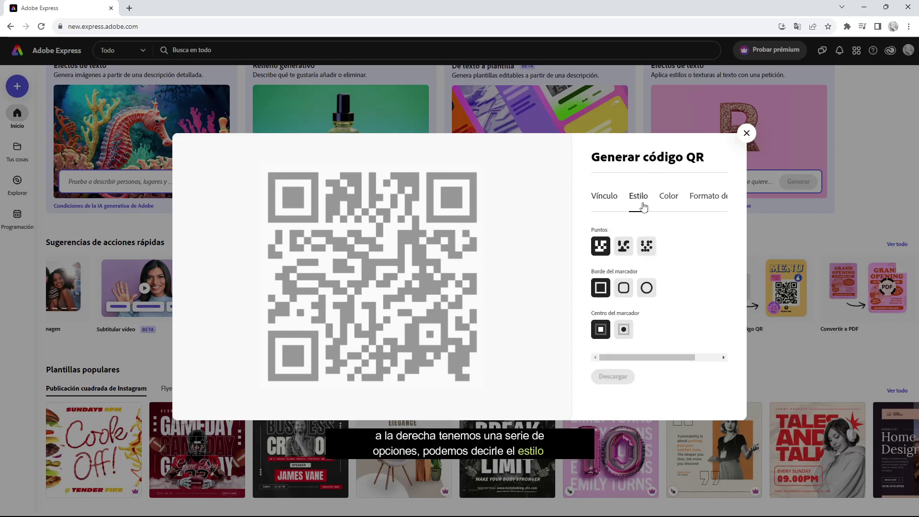
left_click(625, 246)
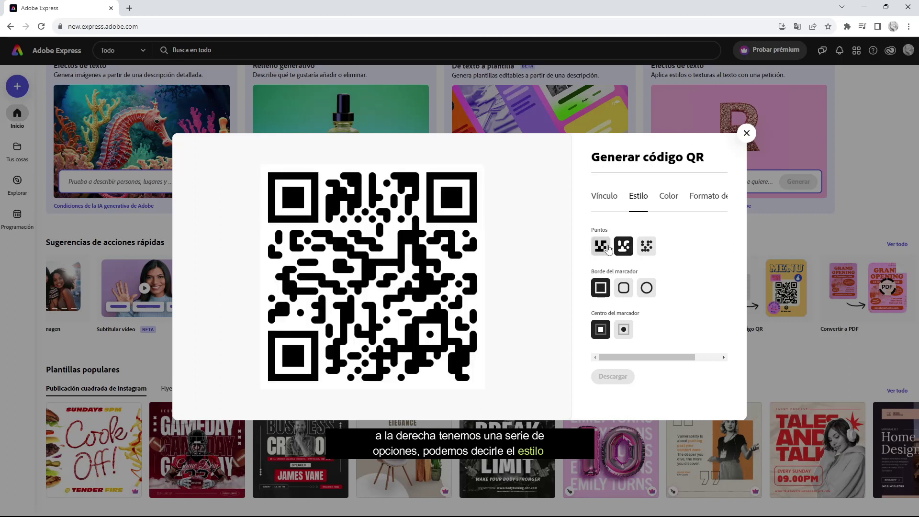
left_click(646, 246)
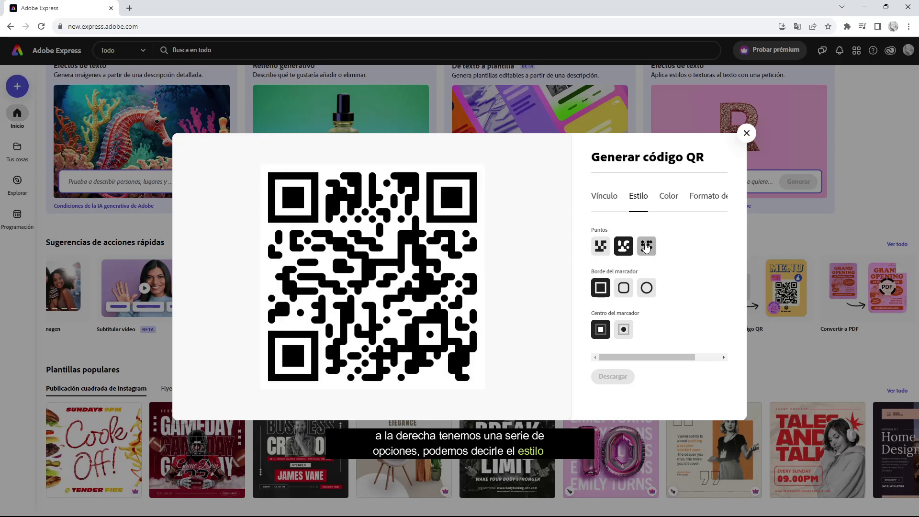
left_click(623, 249)
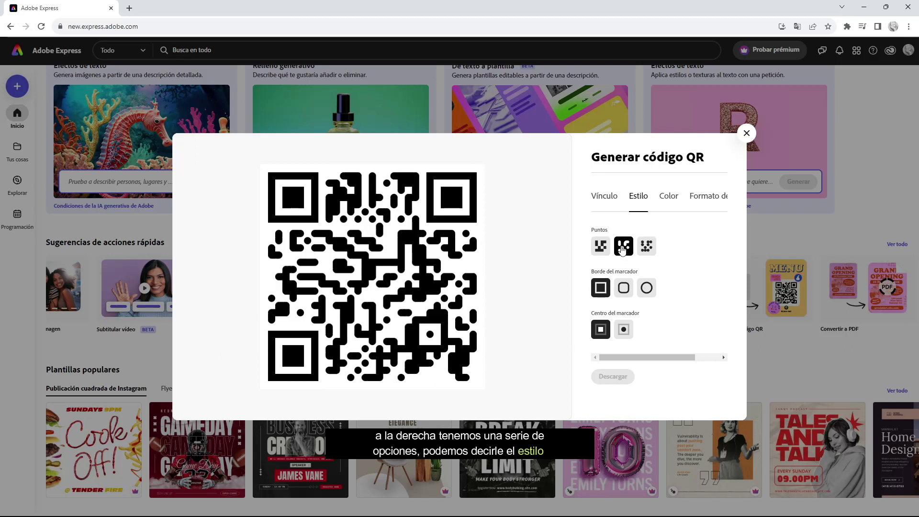
Set rounded-square corner marker borders and round-dot marker centres.
left_click(624, 288)
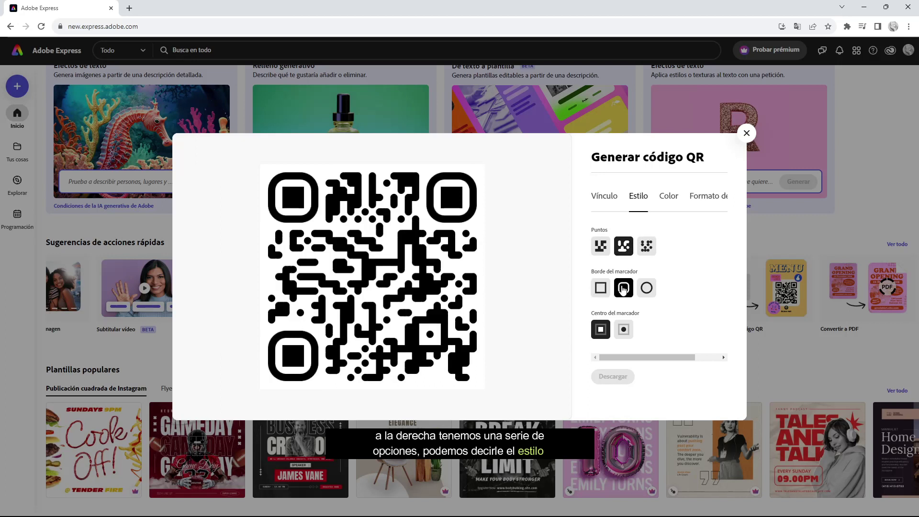
left_click(646, 289)
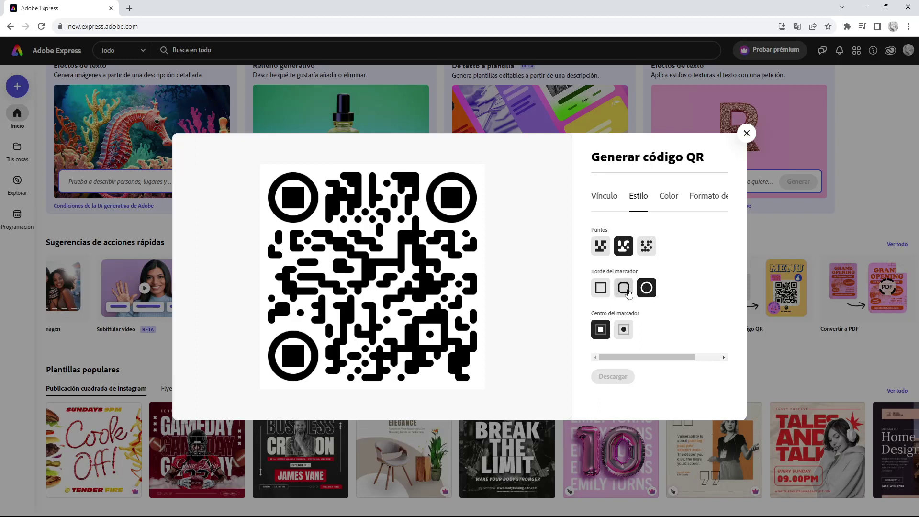
left_click(624, 289)
left_click(609, 290)
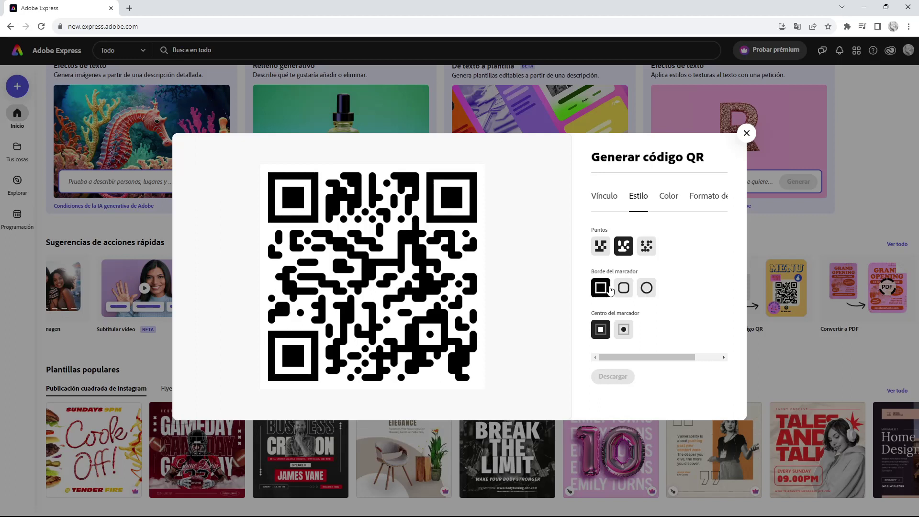
left_click(625, 290)
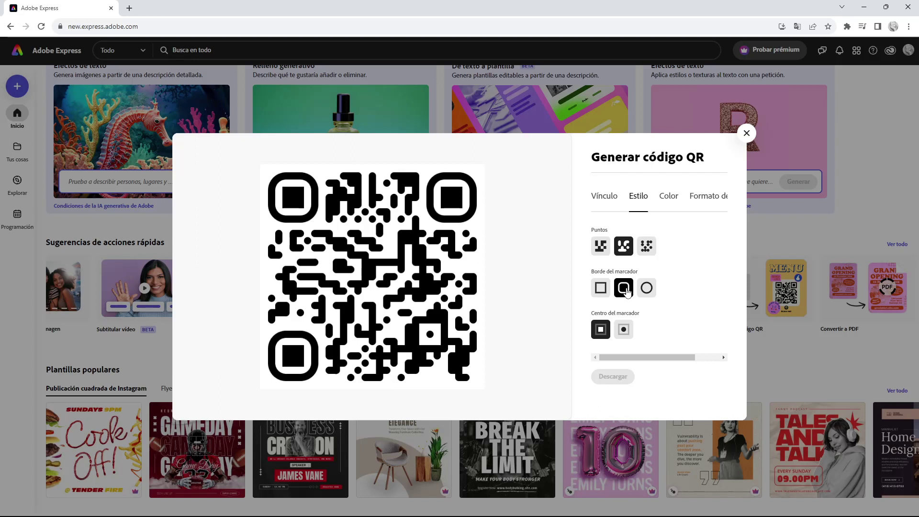
left_click(625, 328)
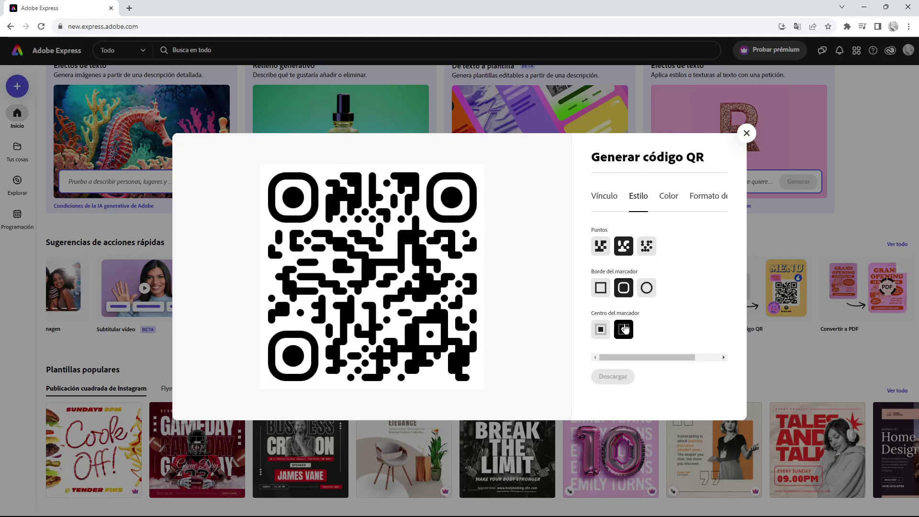
left_click(605, 330)
left_click(621, 330)
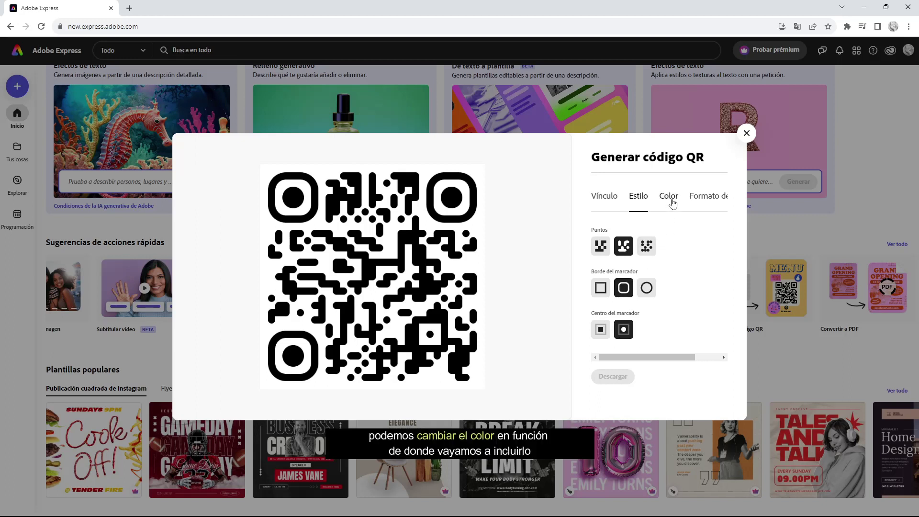
Preview the QR code in blue, orange, red and green, then set it to black.
left_click(673, 204)
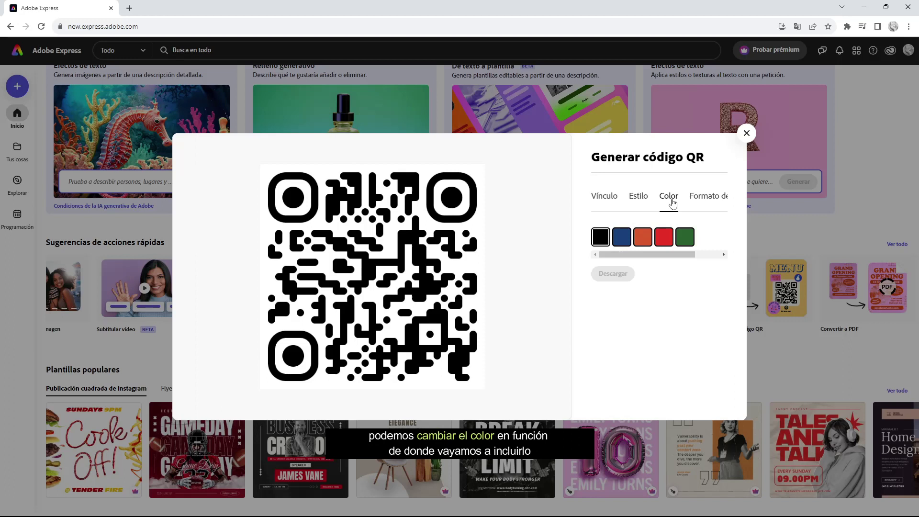
left_click(624, 239)
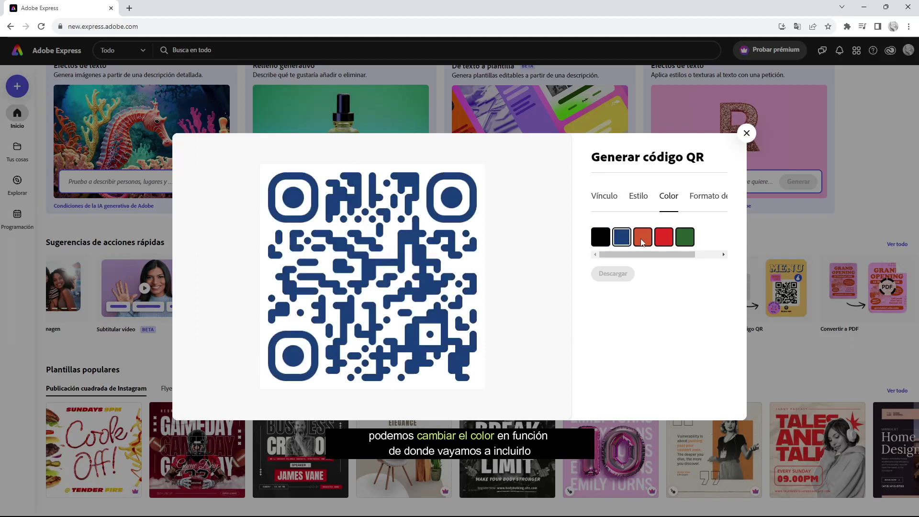
left_click(643, 243)
left_click(663, 242)
left_click(688, 244)
mouse_move(680, 254)
left_mouse_down()
mouse_move(705, 258)
mouse_move(664, 257)
left_mouse_up()
left_click(607, 242)
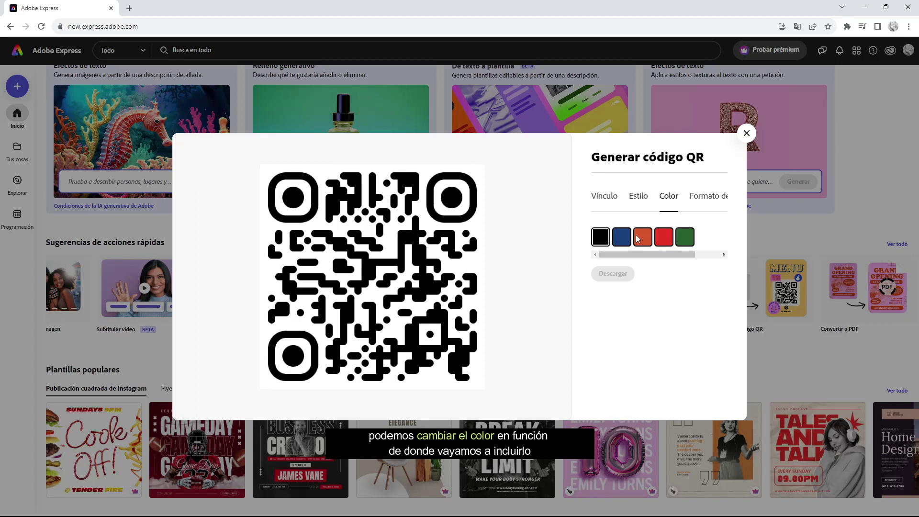
Review the PNG, JPG and SVG file formats keeping PNG, then focus the Vínculo URL field.
left_click(697, 197)
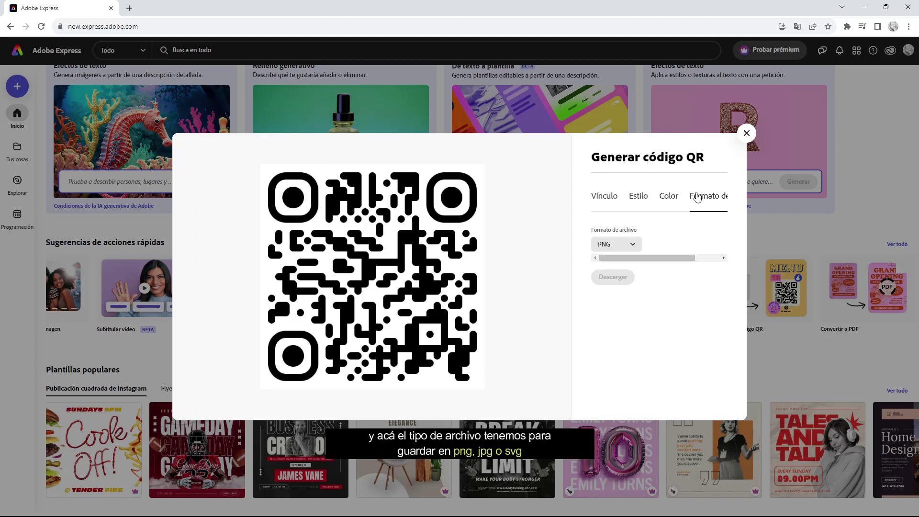
left_click(634, 243)
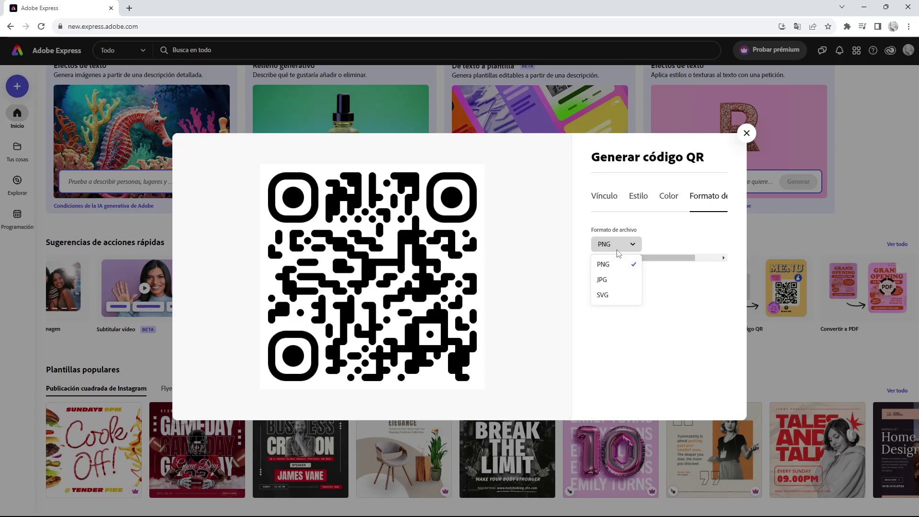
left_click(612, 202)
left_click(602, 246)
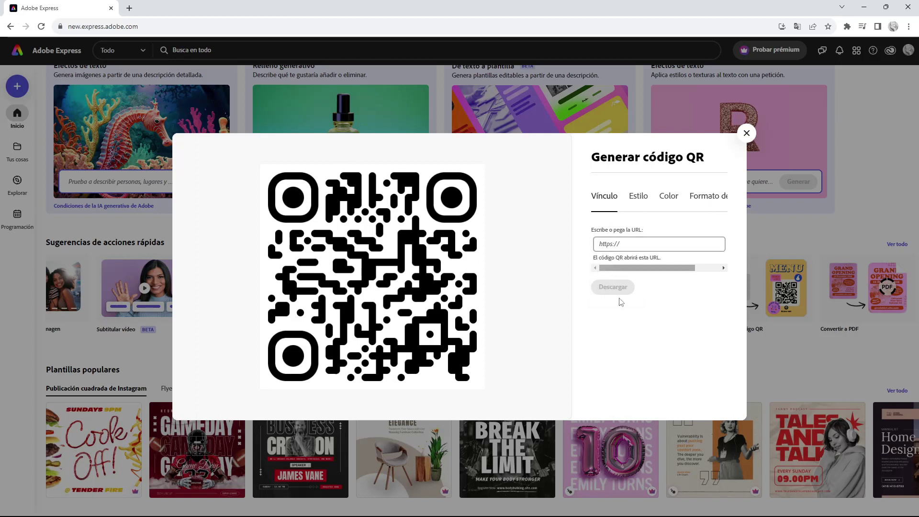